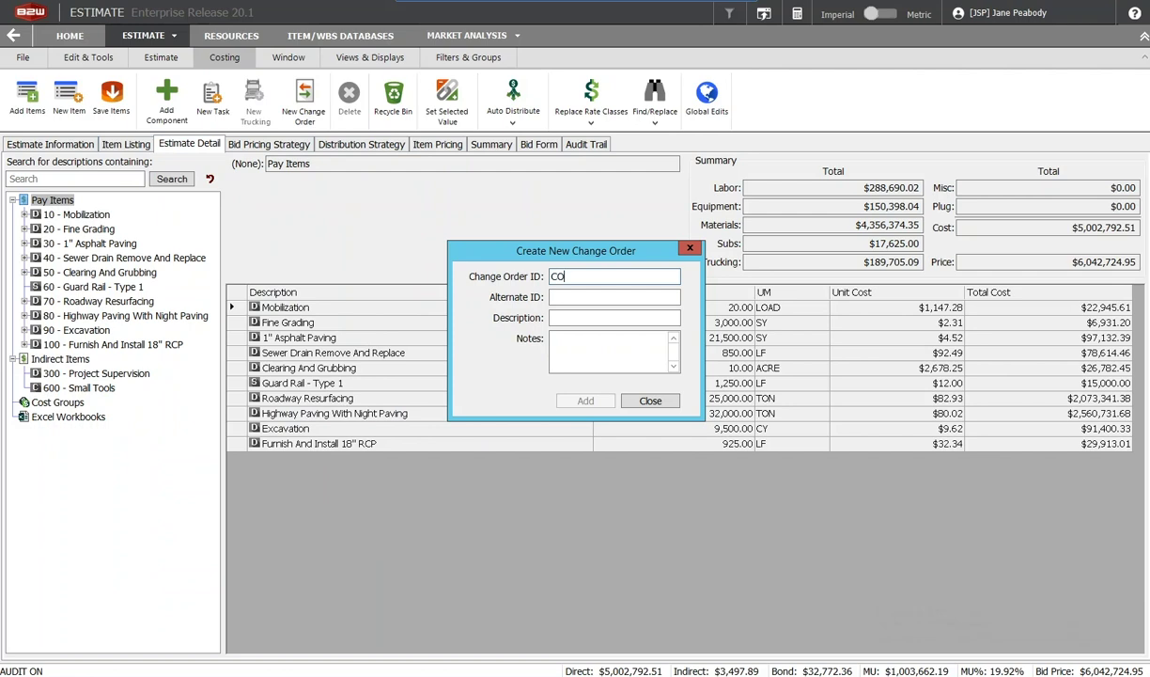
Step: Create change order CO1 with the description ADD GRADING and lock the base bid
{"action": "key", "text": "Tab"}
{"action": "type", "text": "ADD GRADING"}
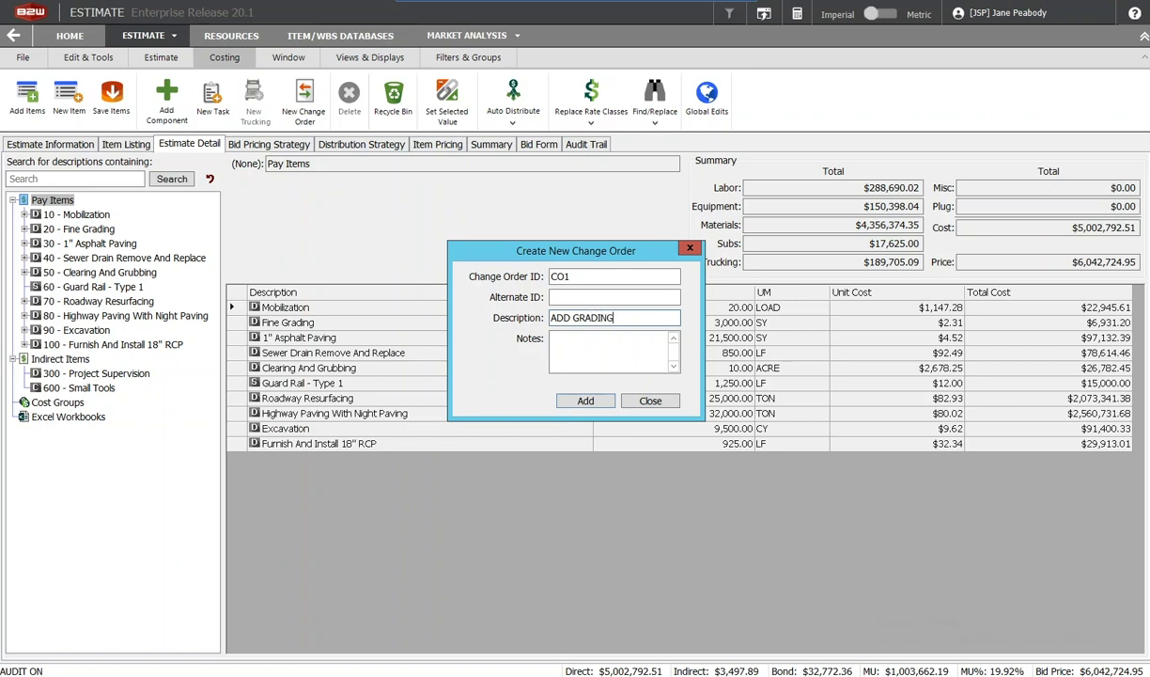
{"action": "left_click", "coordinate": [569, 403]}
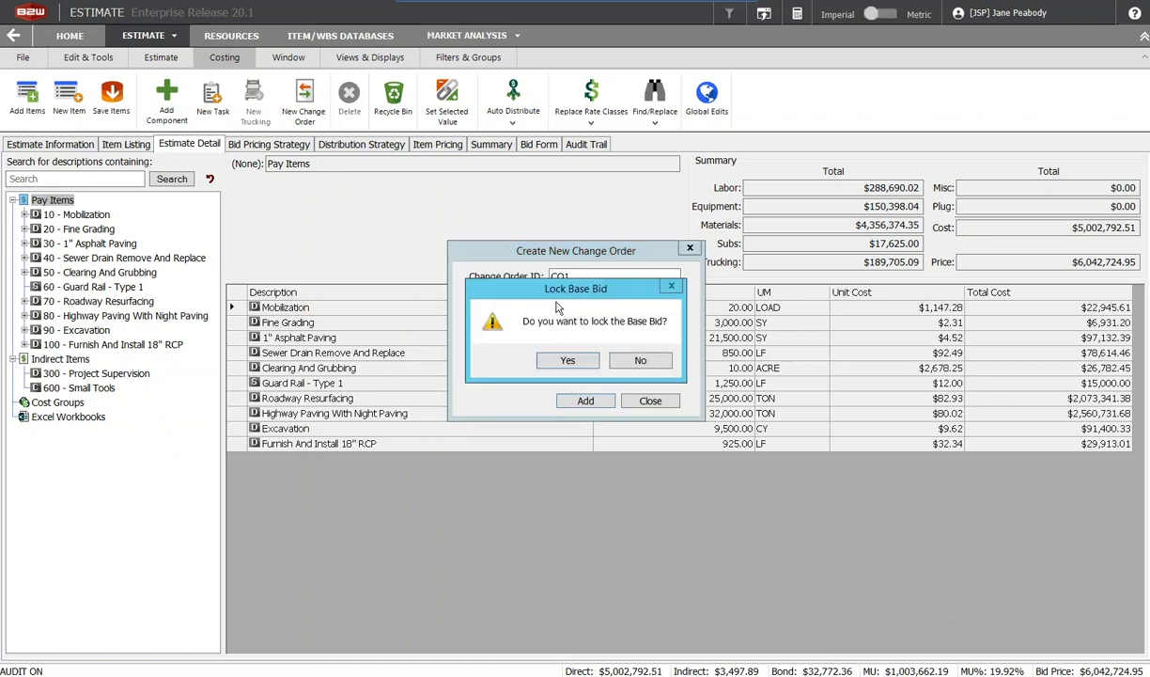
{"action": "left_click", "coordinate": [564, 359]}
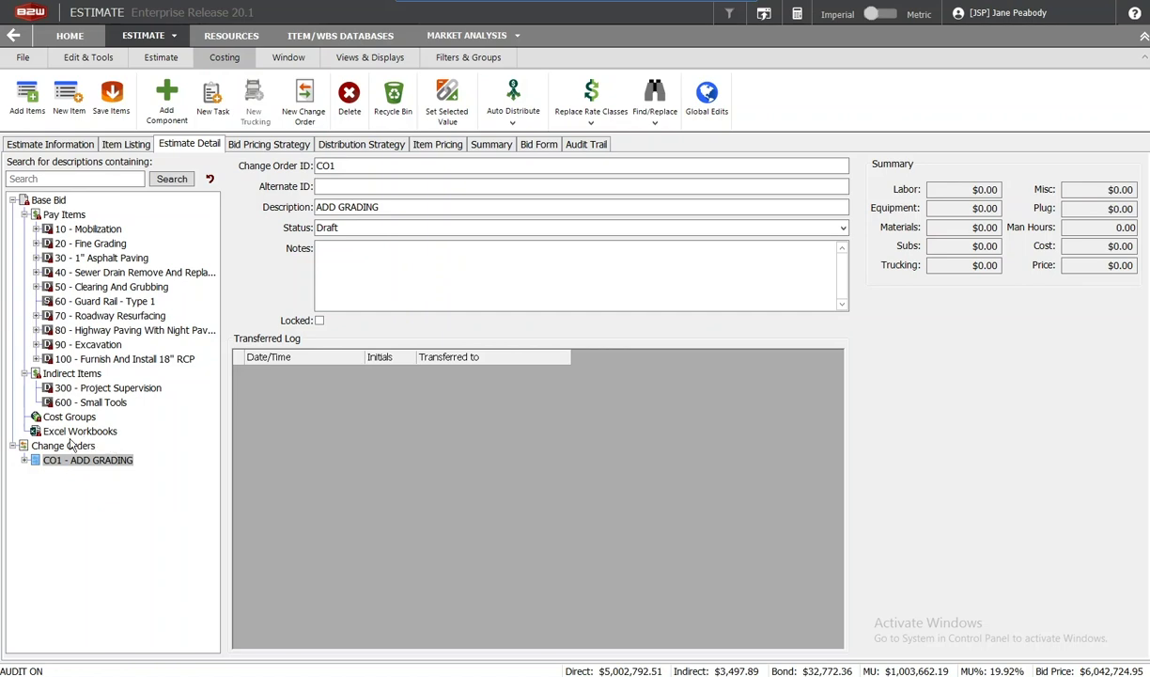
Step: Copy the base bid's 20 - Fine Grading item into the pay items of change order CO1
{"action": "left_click", "coordinate": [25, 461]}
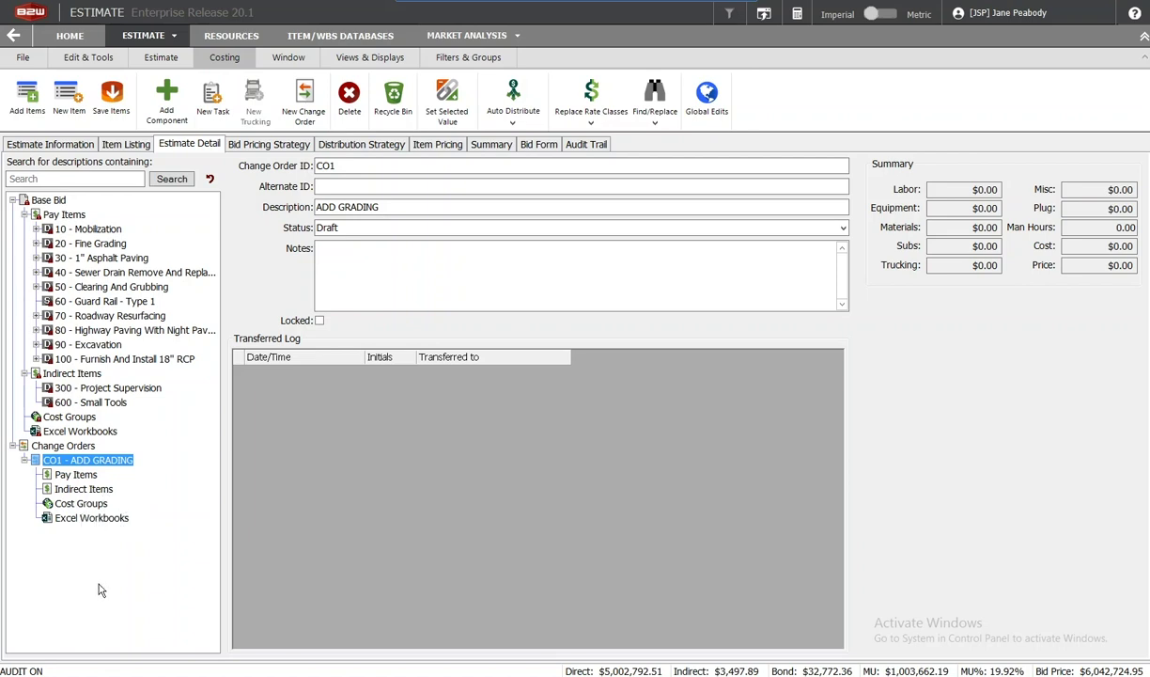
{"action": "left_click", "coordinate": [95, 244]}
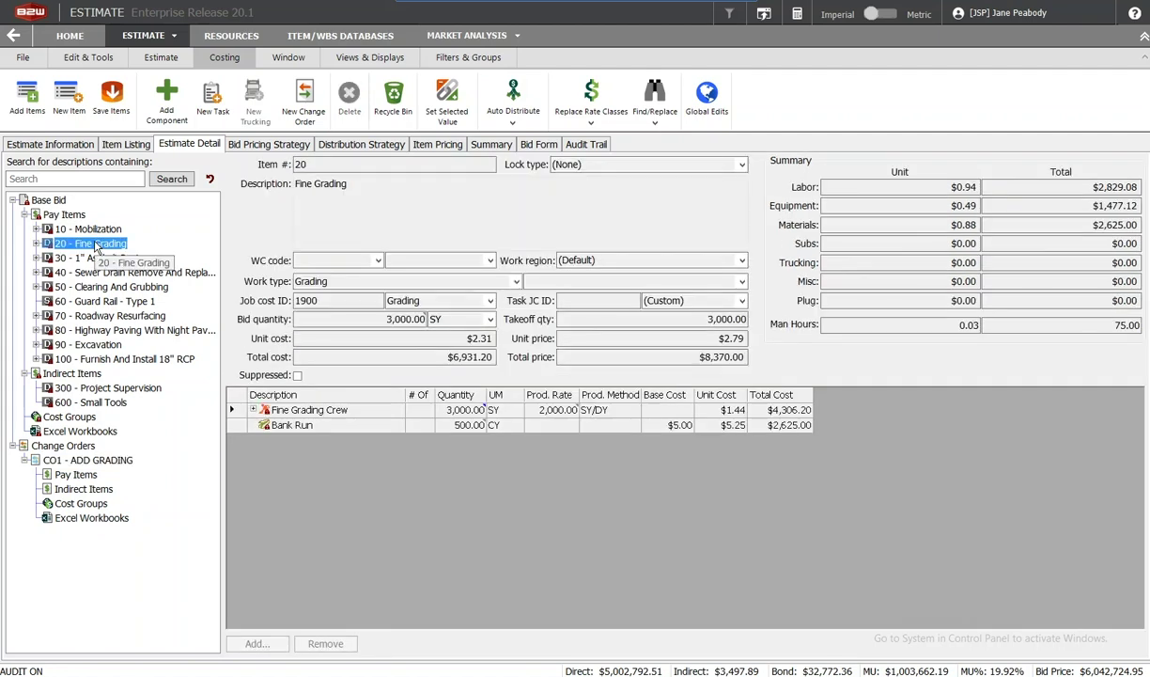
{"action": "right_click", "coordinate": [92, 246]}
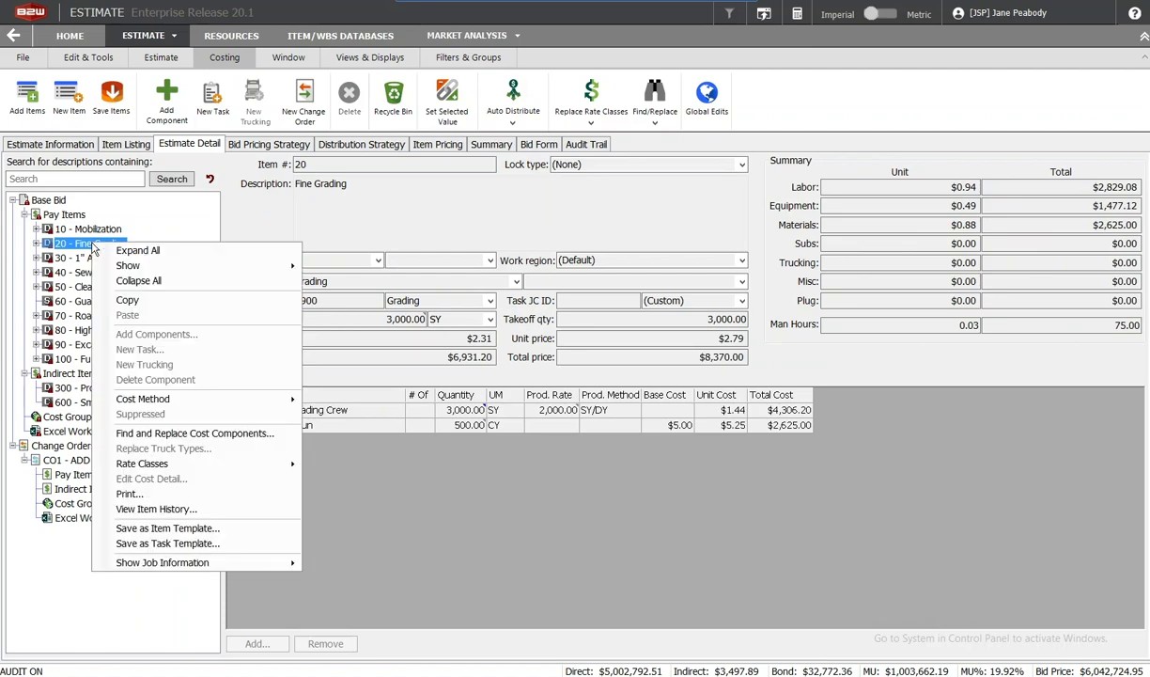
{"action": "left_click", "coordinate": [129, 299]}
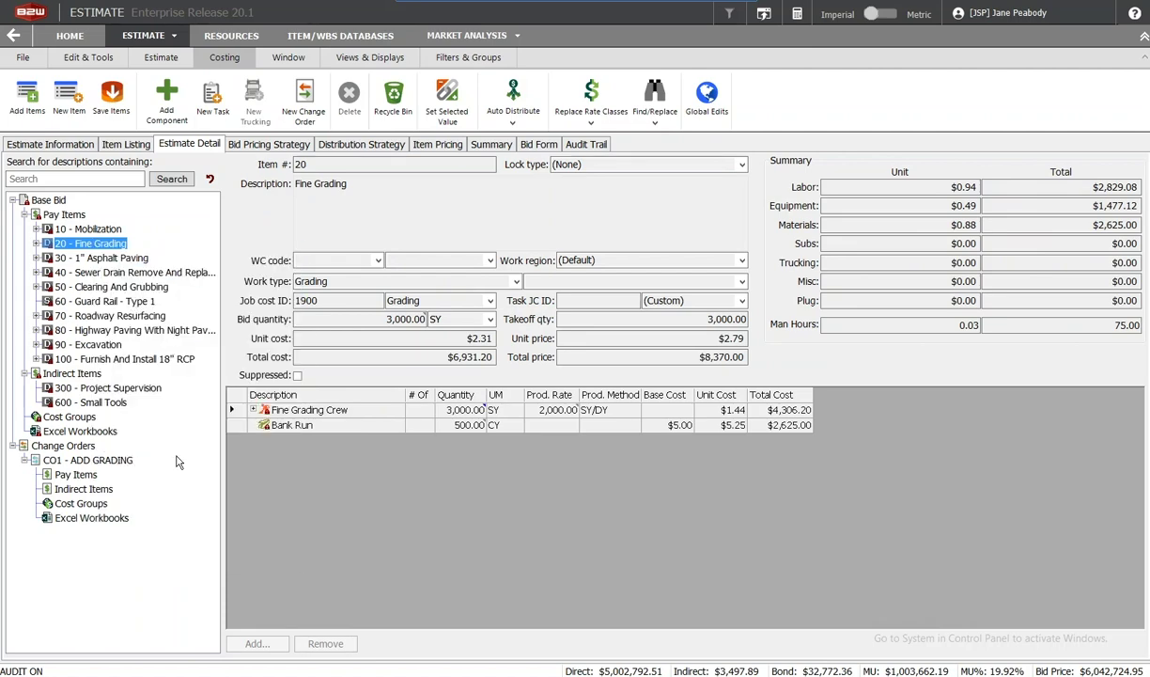
{"action": "left_click", "coordinate": [79, 475]}
{"action": "right_click", "coordinate": [84, 477]}
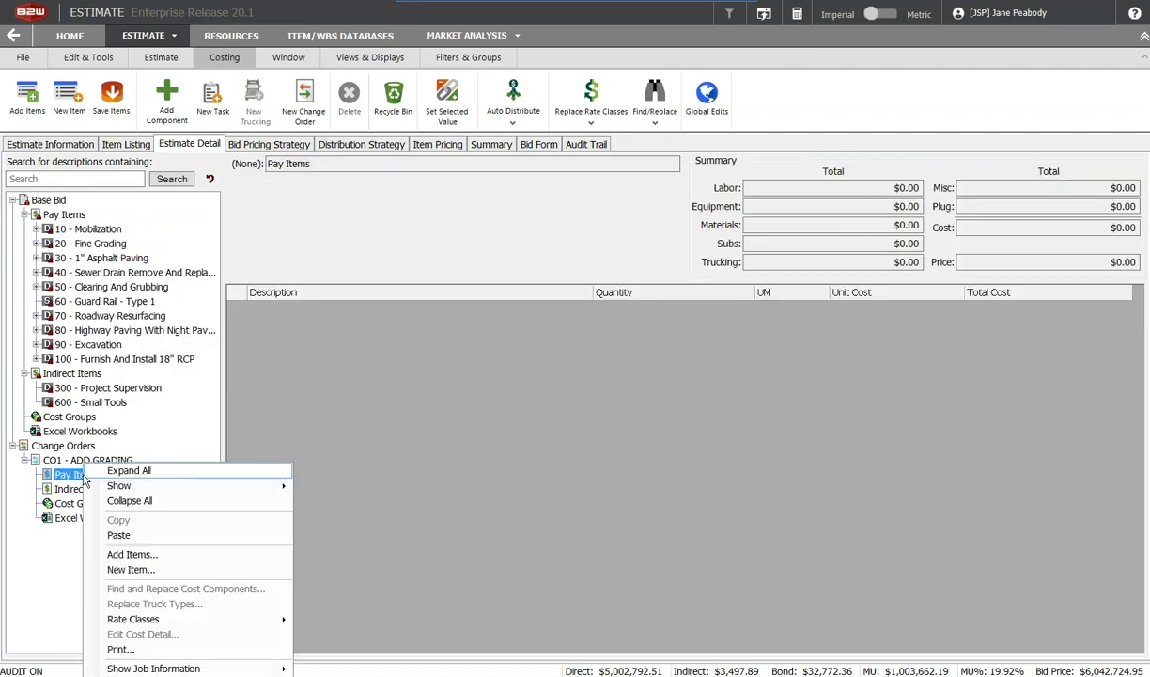
{"action": "left_click", "coordinate": [152, 535]}
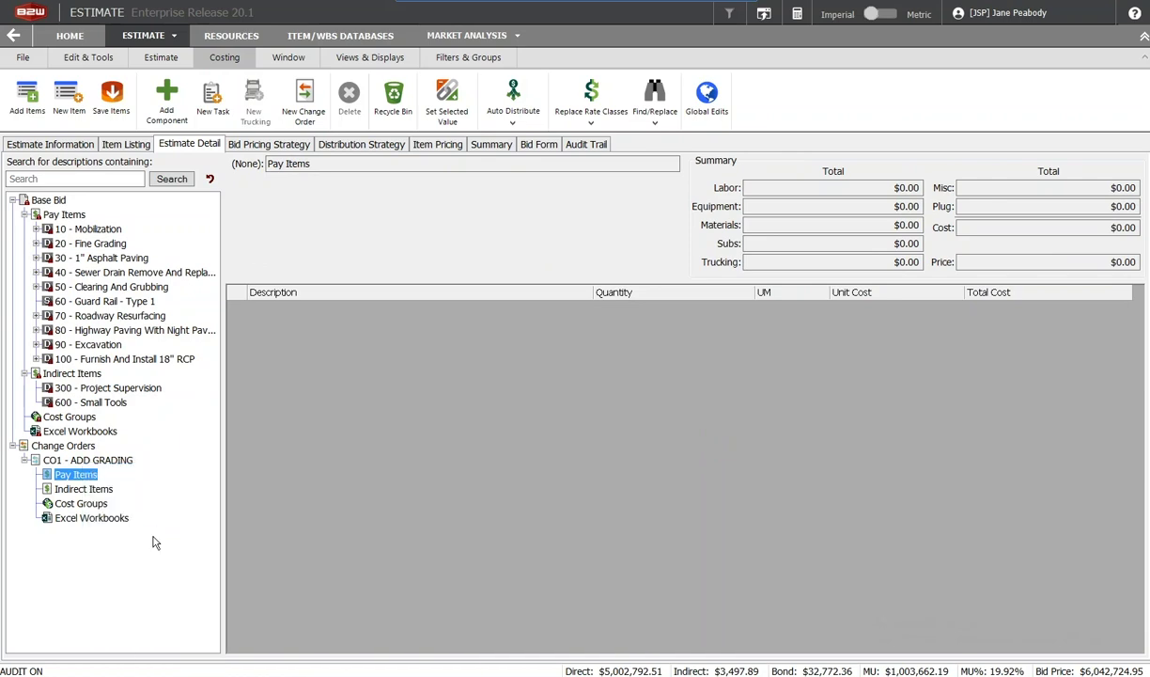
{"action": "left_click", "coordinate": [36, 475]}
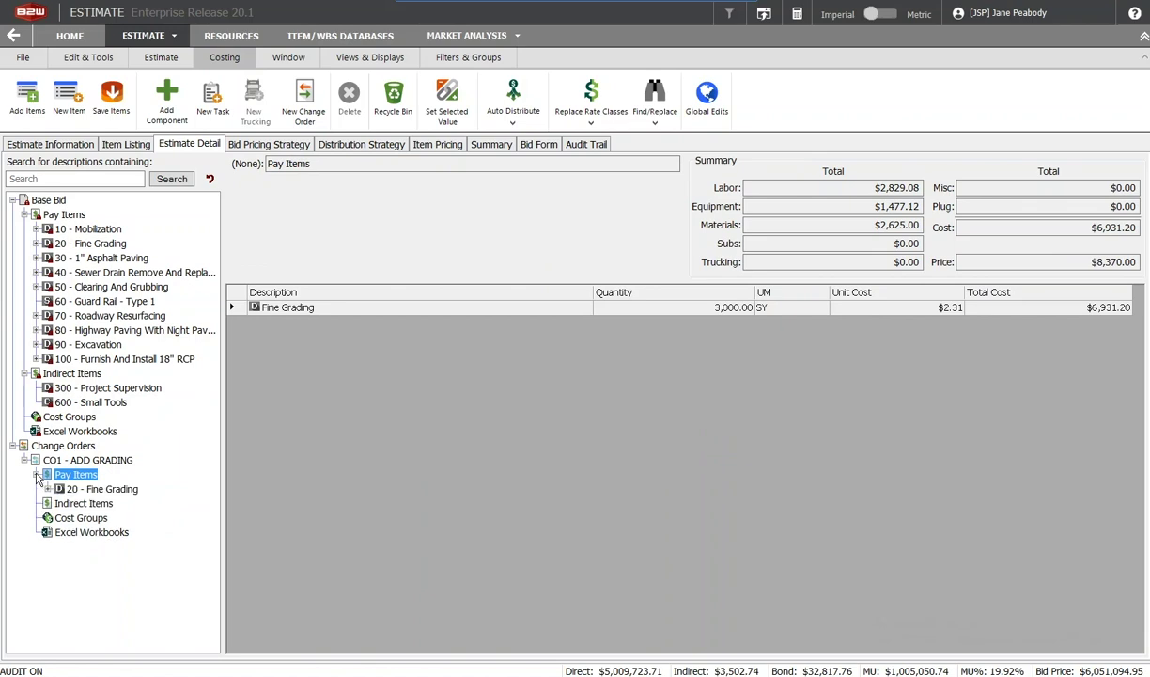
Step: Set the bid quantity of the change order's Fine Grading item to 1,000 SY and expand its Fine Grading Crew
{"action": "left_click", "coordinate": [103, 489]}
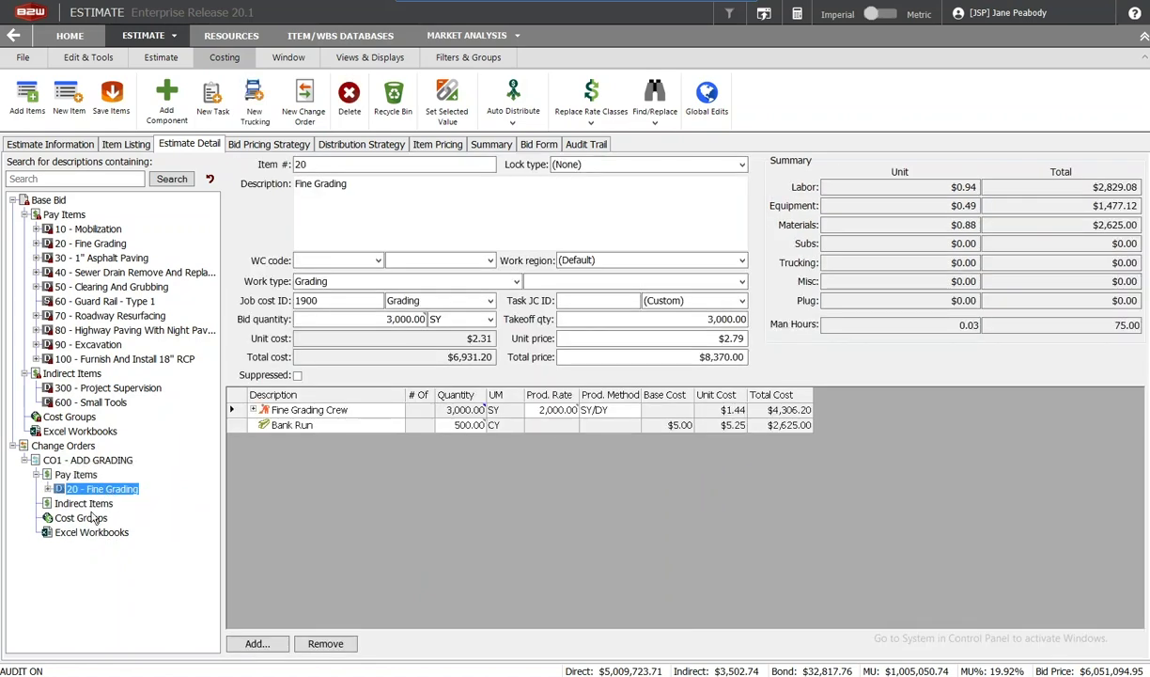
{"action": "left_click", "coordinate": [416, 320]}
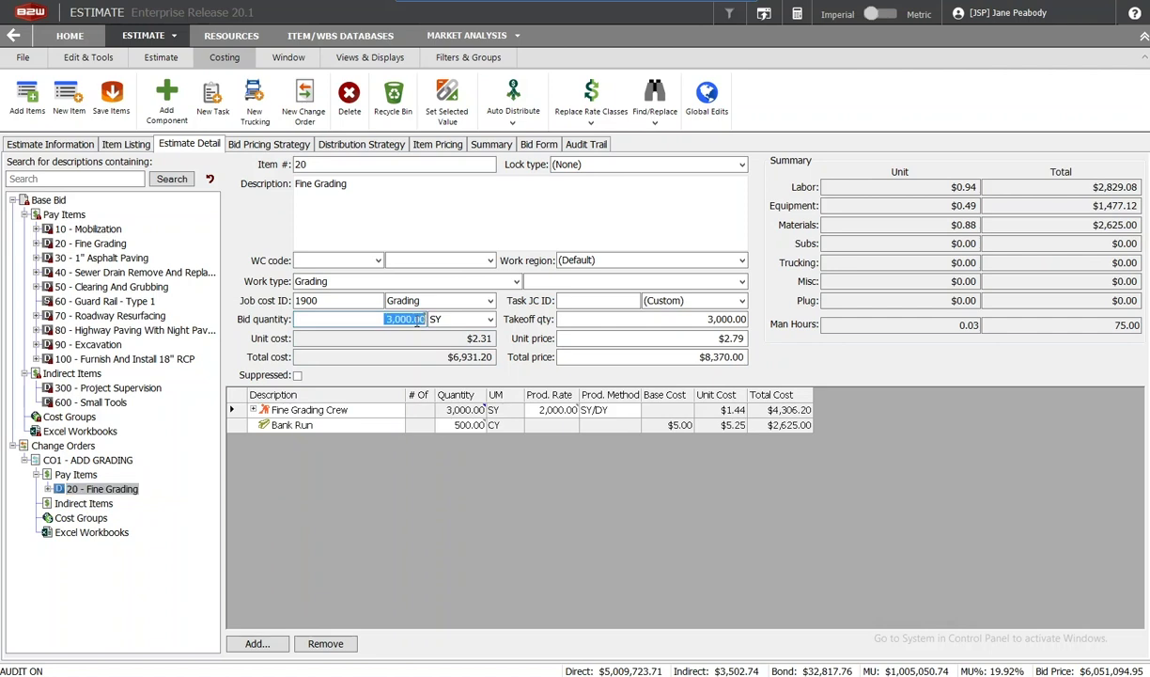
{"action": "type", "text": "10"}
{"action": "left_click", "coordinate": [253, 411]}
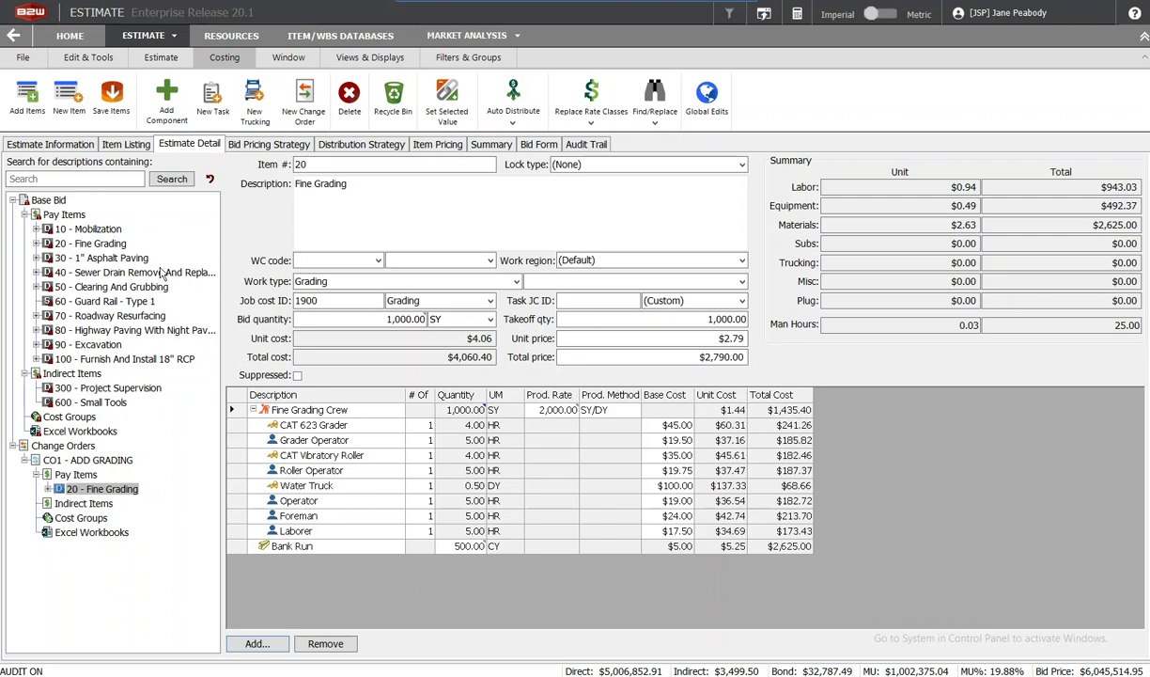
Step: Set the status of change order CO1 - ADD GRADING to Ready
{"action": "left_click", "coordinate": [75, 459]}
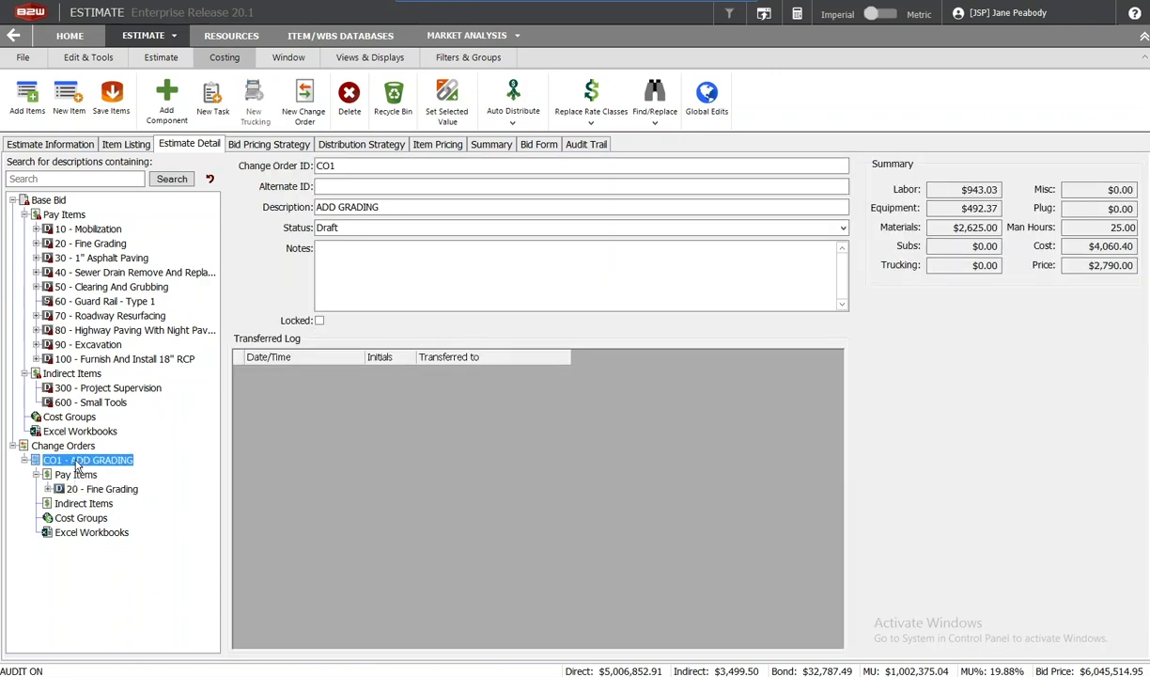
{"action": "left_click", "coordinate": [843, 227]}
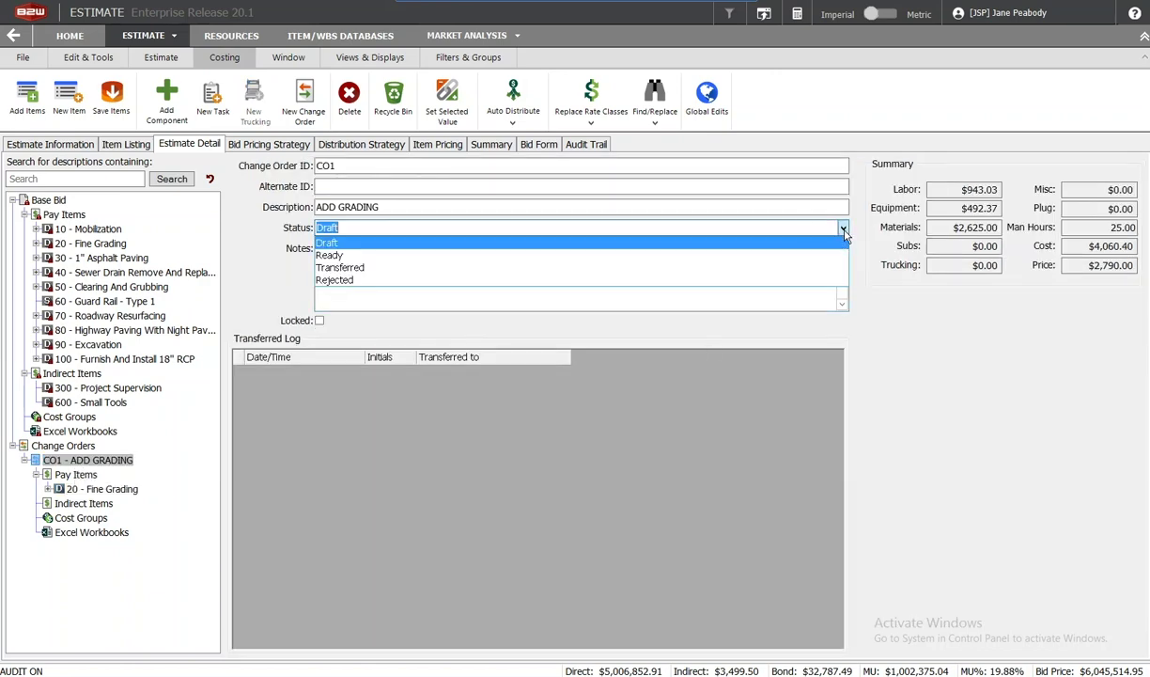
{"action": "left_click", "coordinate": [338, 256]}
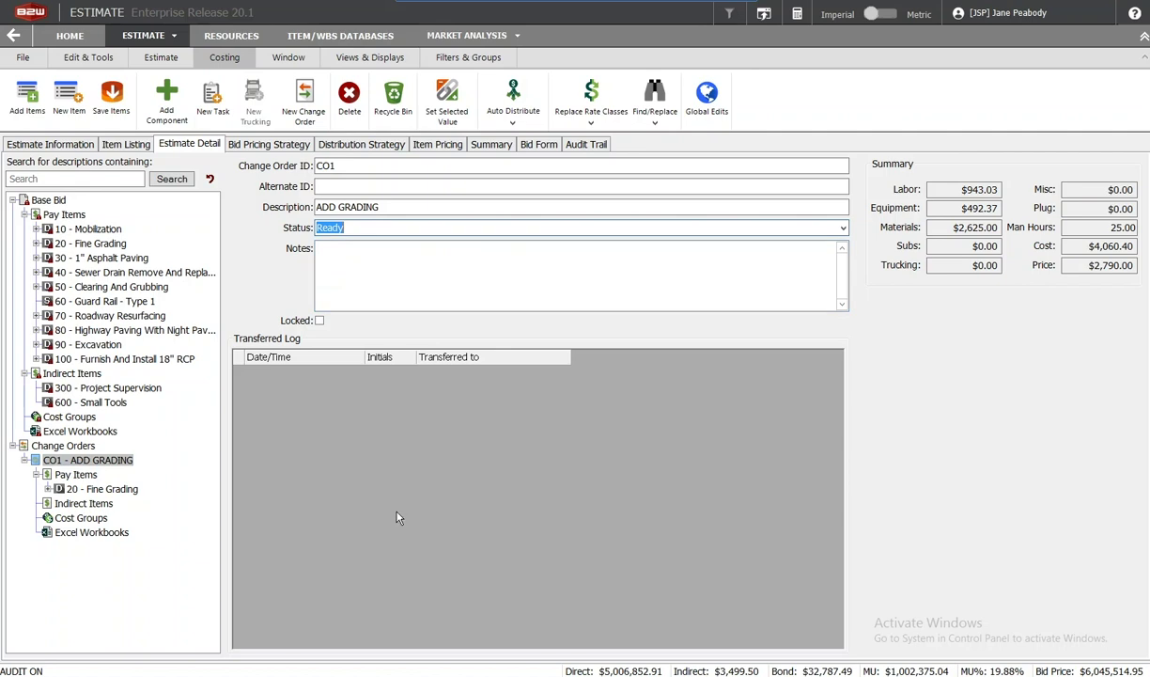
Step: Examine the bond, overhead and profit values of CO1 in the bid pricing strategy, and its entry in the distribution strategy
{"action": "left_click", "coordinate": [271, 148]}
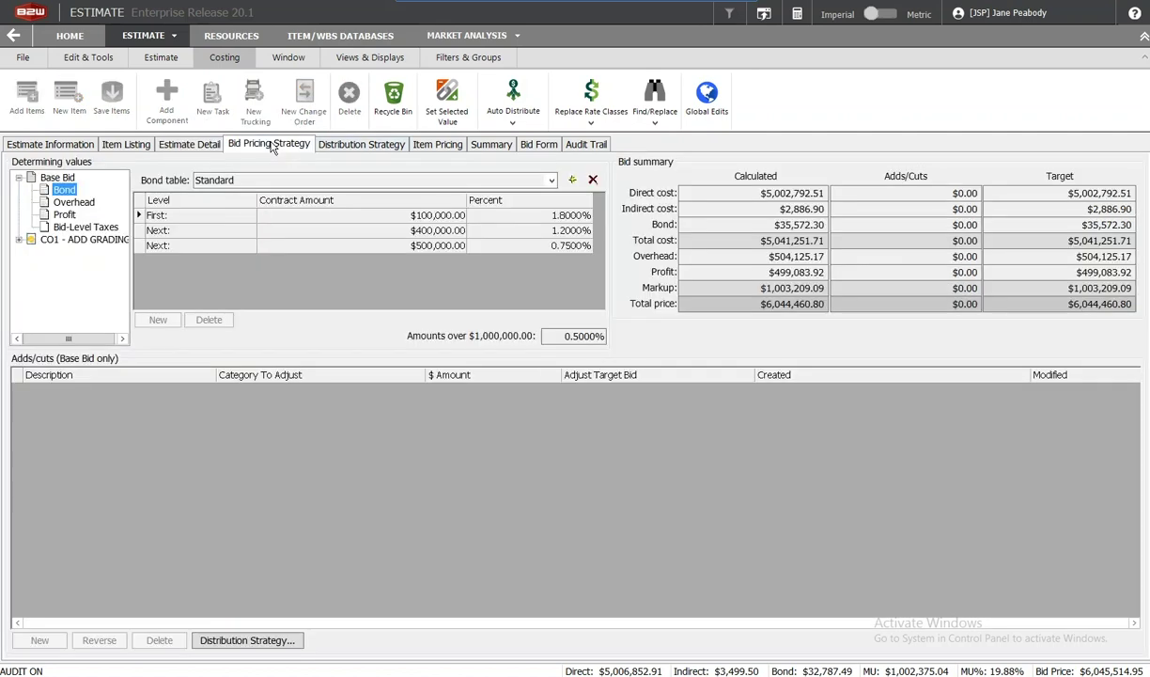
{"action": "left_click", "coordinate": [19, 241]}
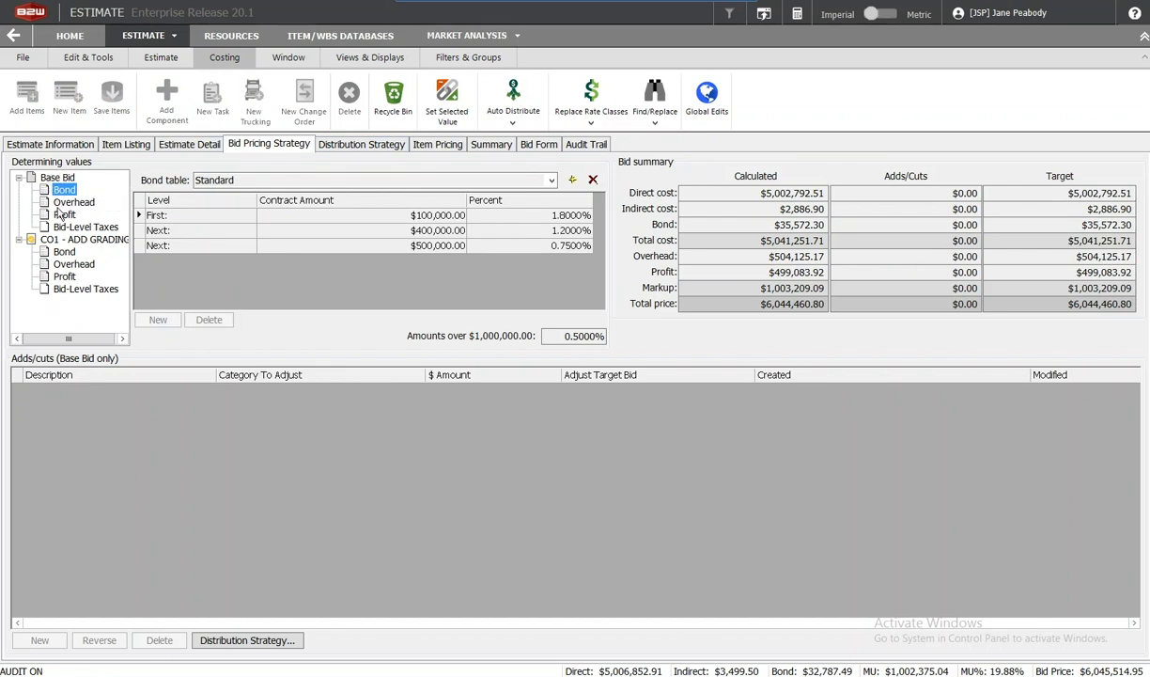
{"action": "left_click", "coordinate": [63, 251]}
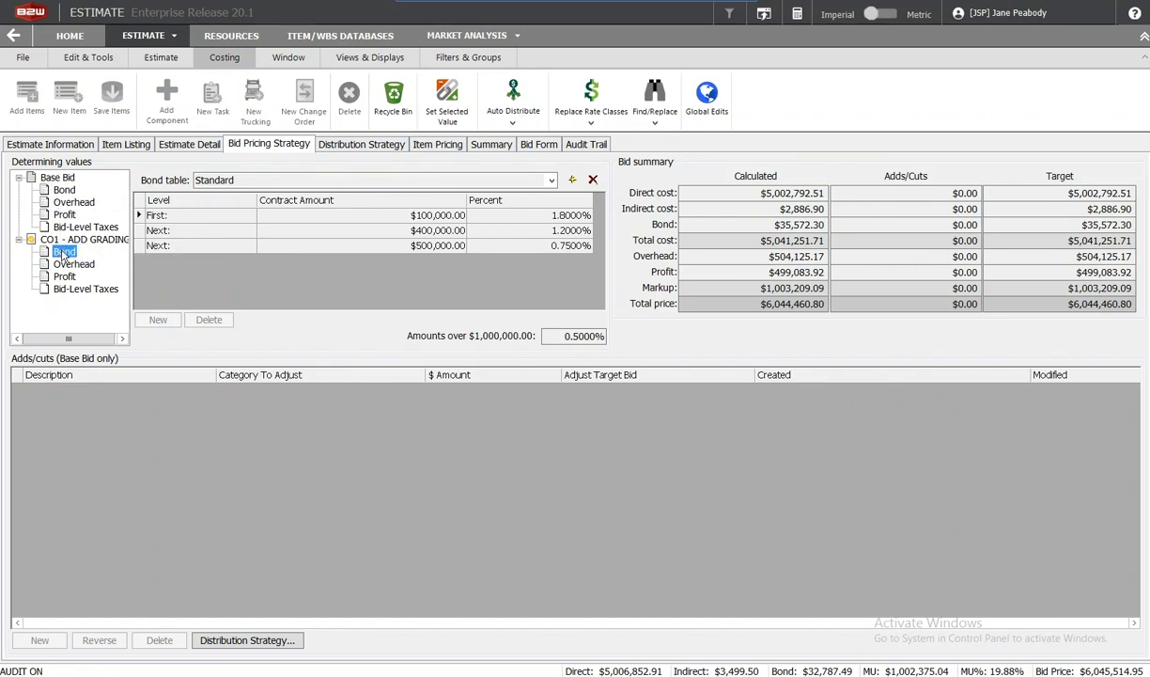
{"action": "left_click", "coordinate": [68, 264]}
{"action": "left_click", "coordinate": [65, 276]}
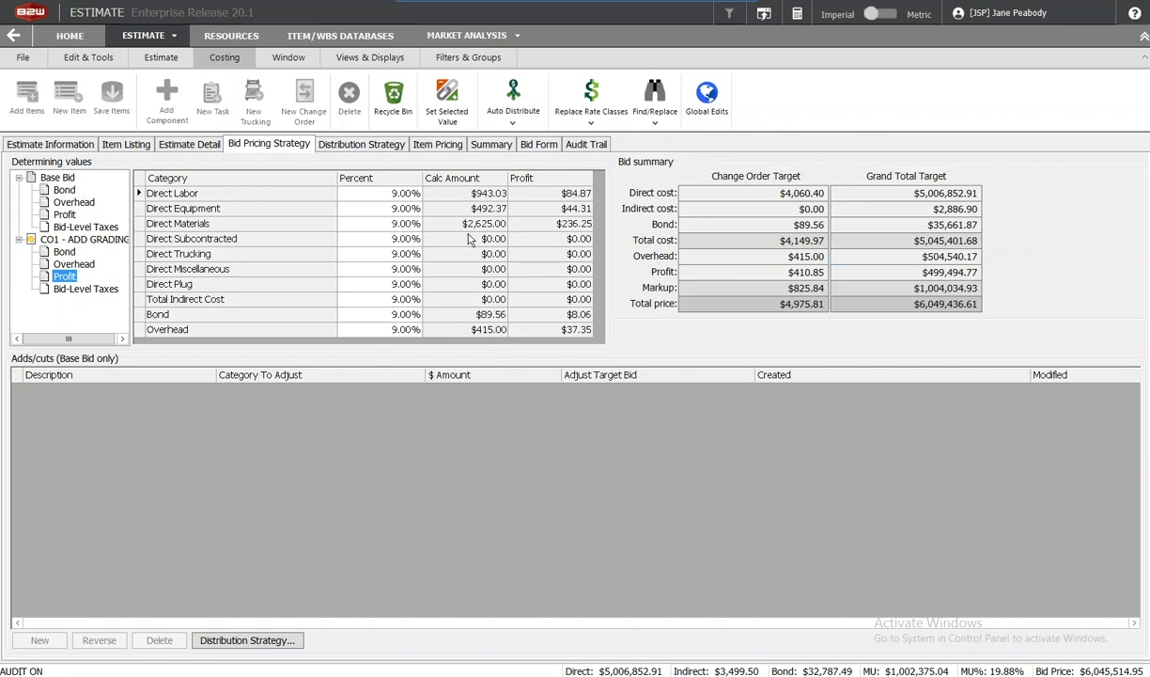
{"action": "left_click", "coordinate": [359, 145]}
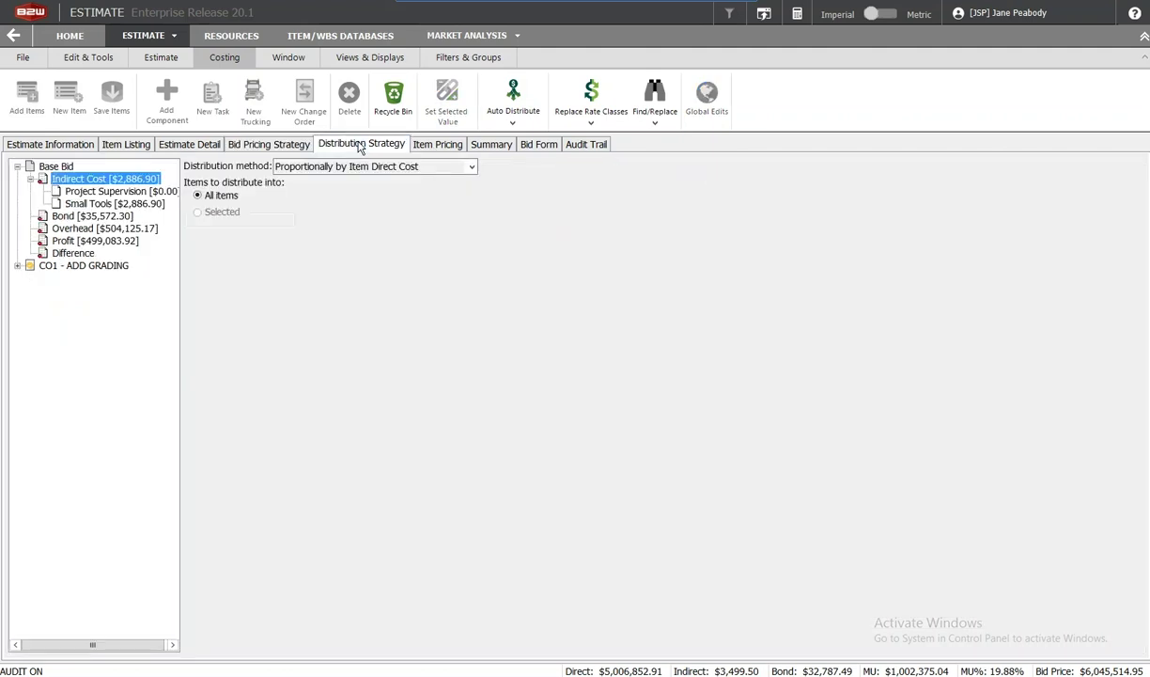
{"action": "left_click", "coordinate": [18, 267]}
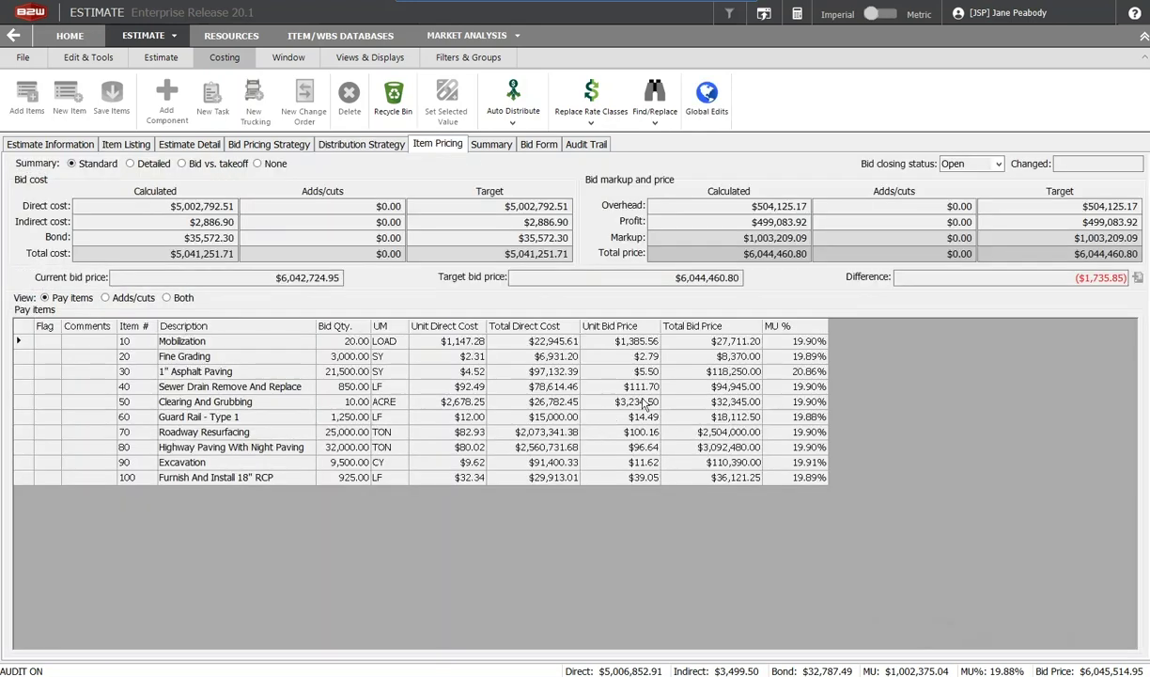
Step: Display the CO1 - ADD GRADING estimate block in the item pricing and auto-distribute its prices, accepting the price change
{"action": "left_click", "coordinate": [468, 58]}
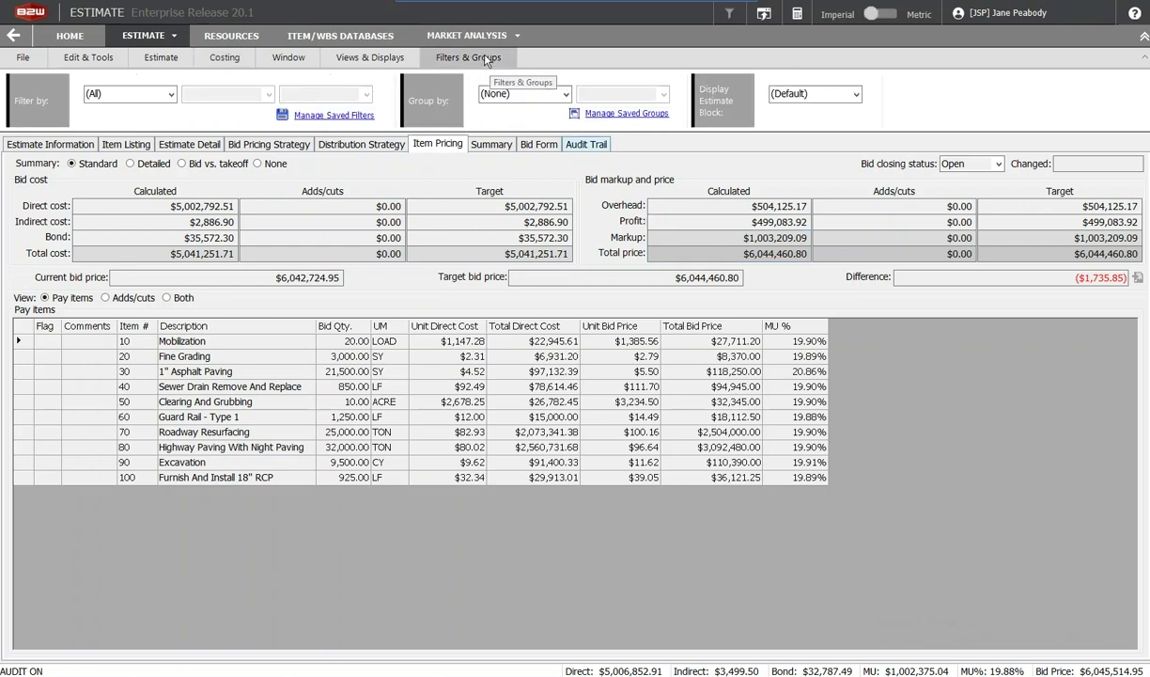
{"action": "left_click", "coordinate": [856, 95]}
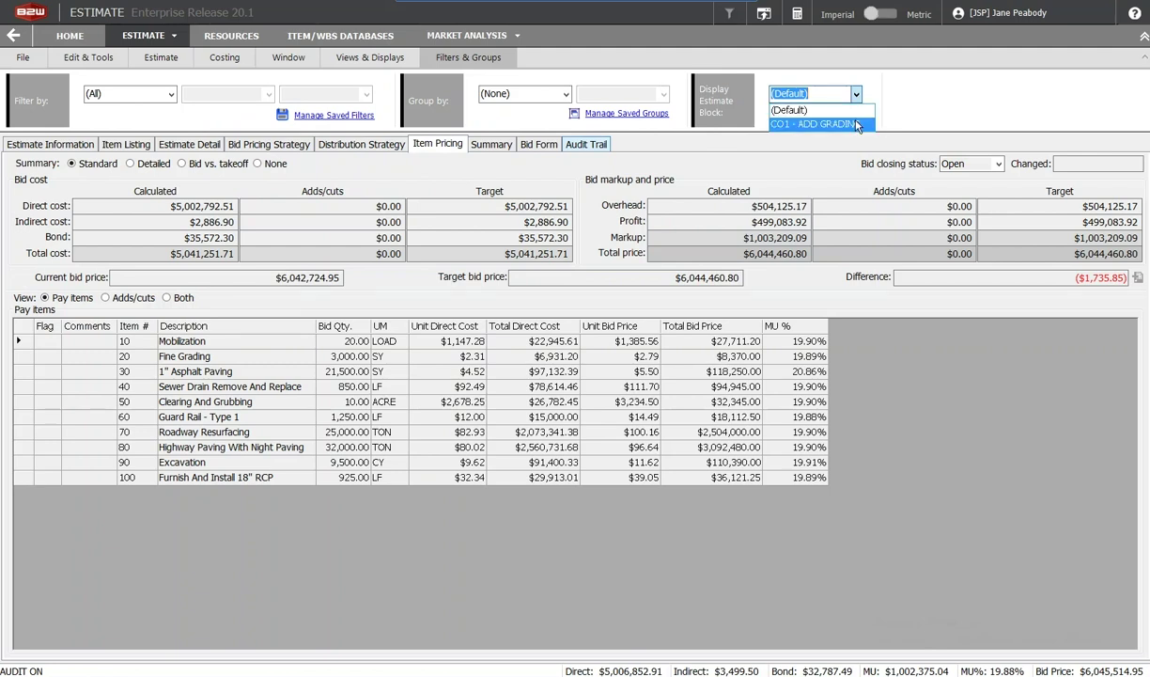
{"action": "left_click", "coordinate": [856, 124]}
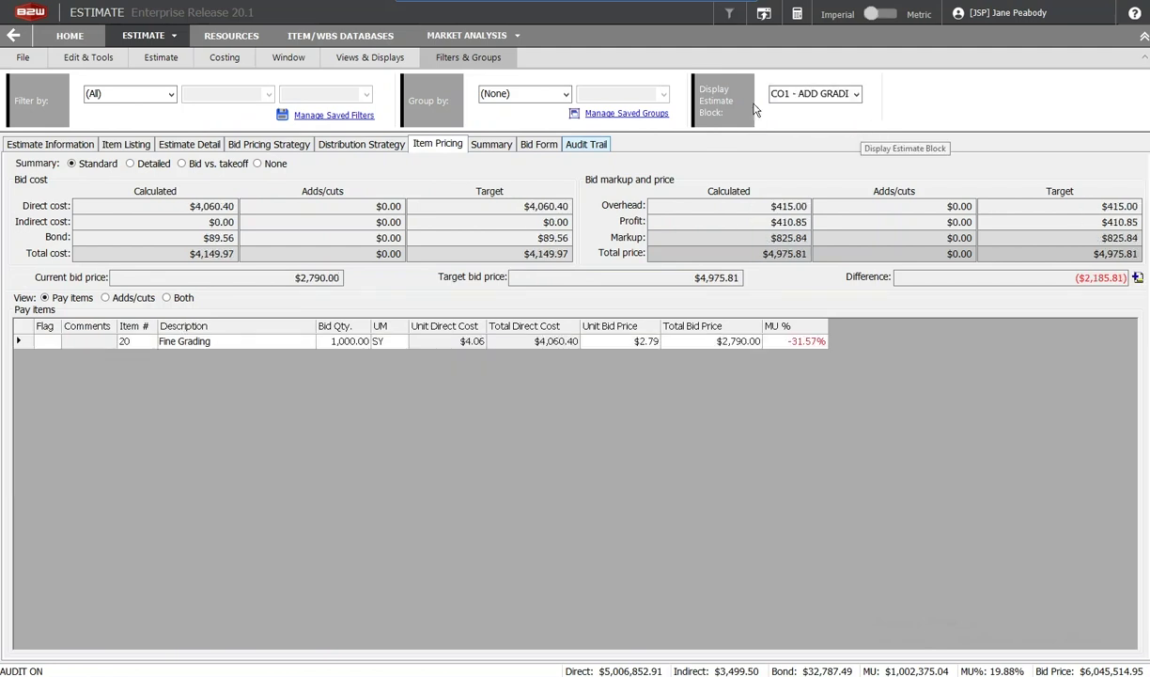
{"action": "left_click", "coordinate": [226, 59]}
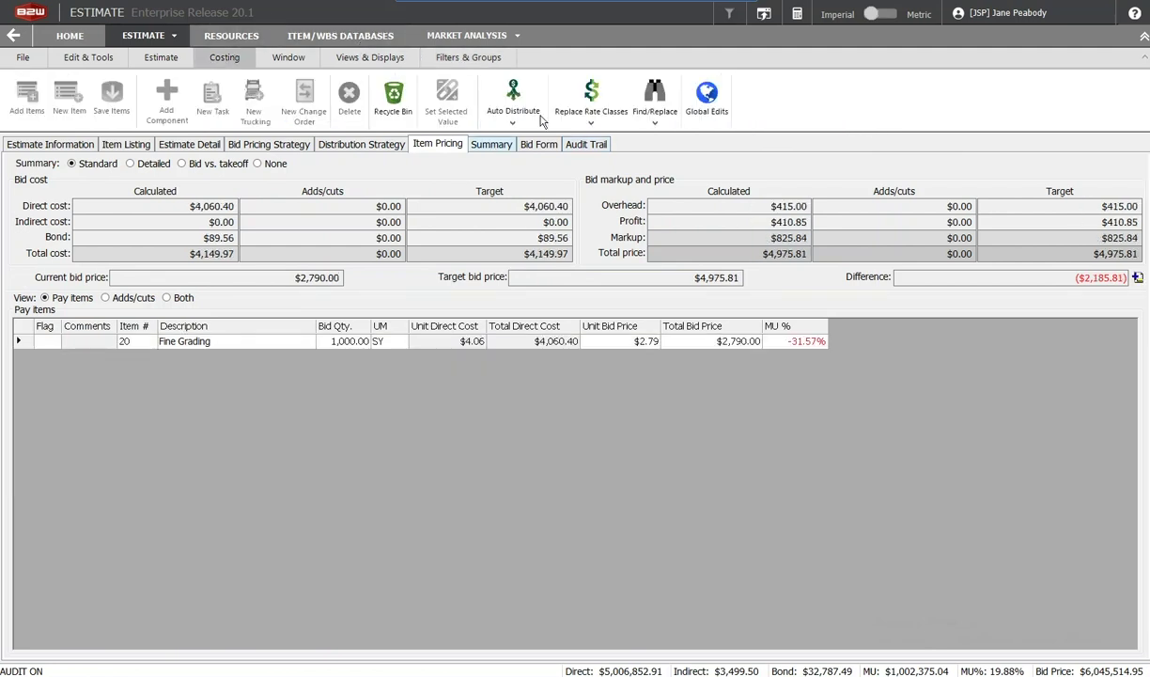
{"action": "left_click", "coordinate": [518, 96]}
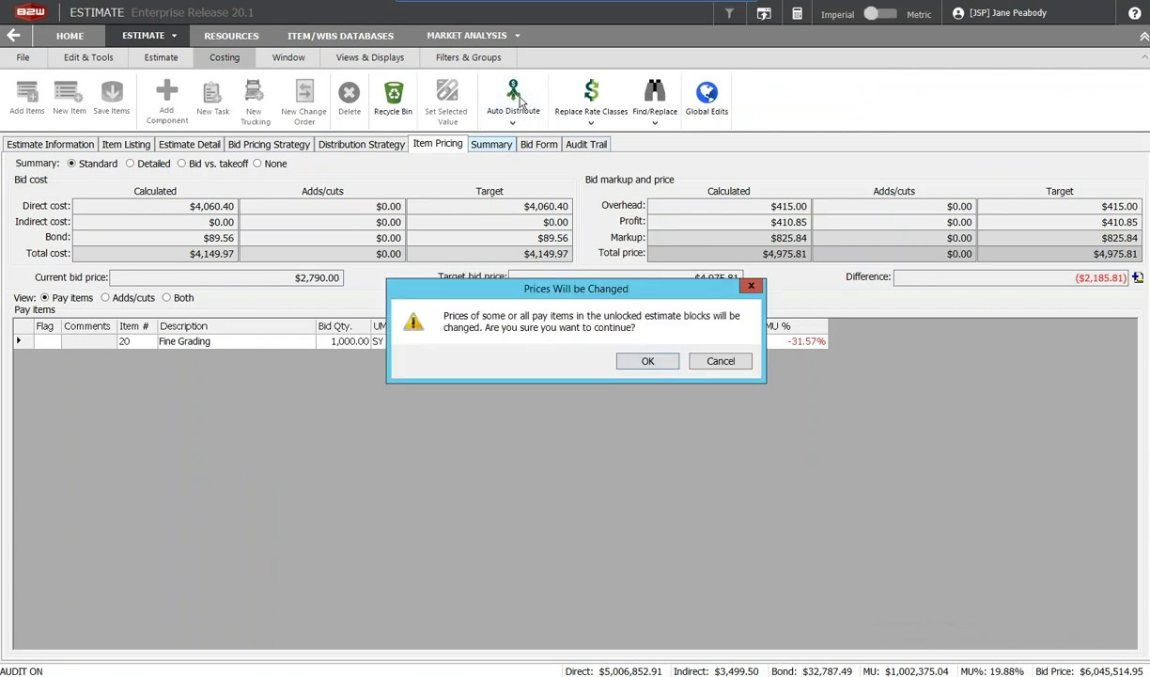
{"action": "left_click", "coordinate": [647, 362]}
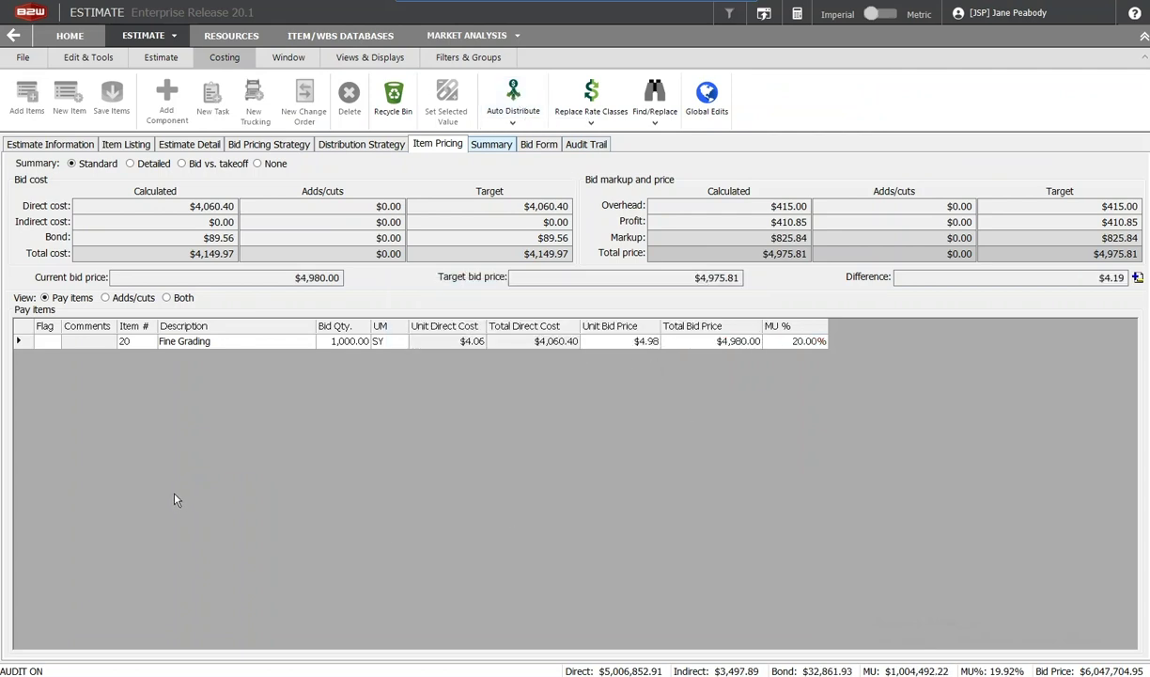
Step: Review the estimate summary for the change orders, the base bid and the entire estimate
{"action": "left_click", "coordinate": [494, 146]}
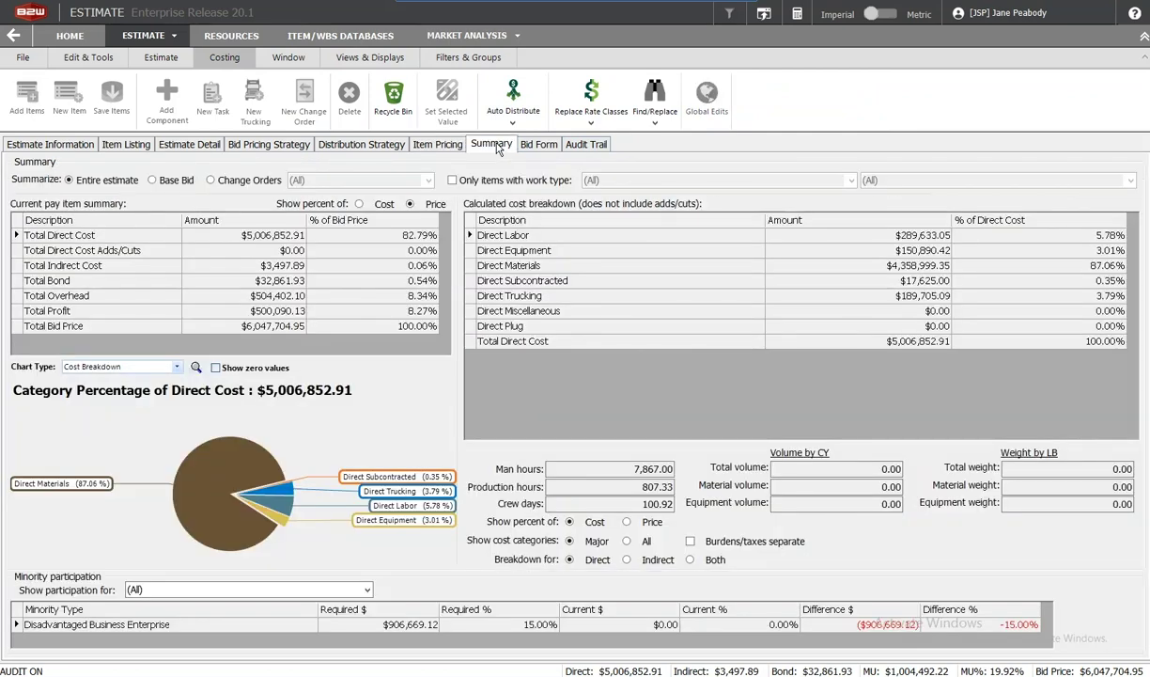
{"action": "left_click", "coordinate": [210, 180]}
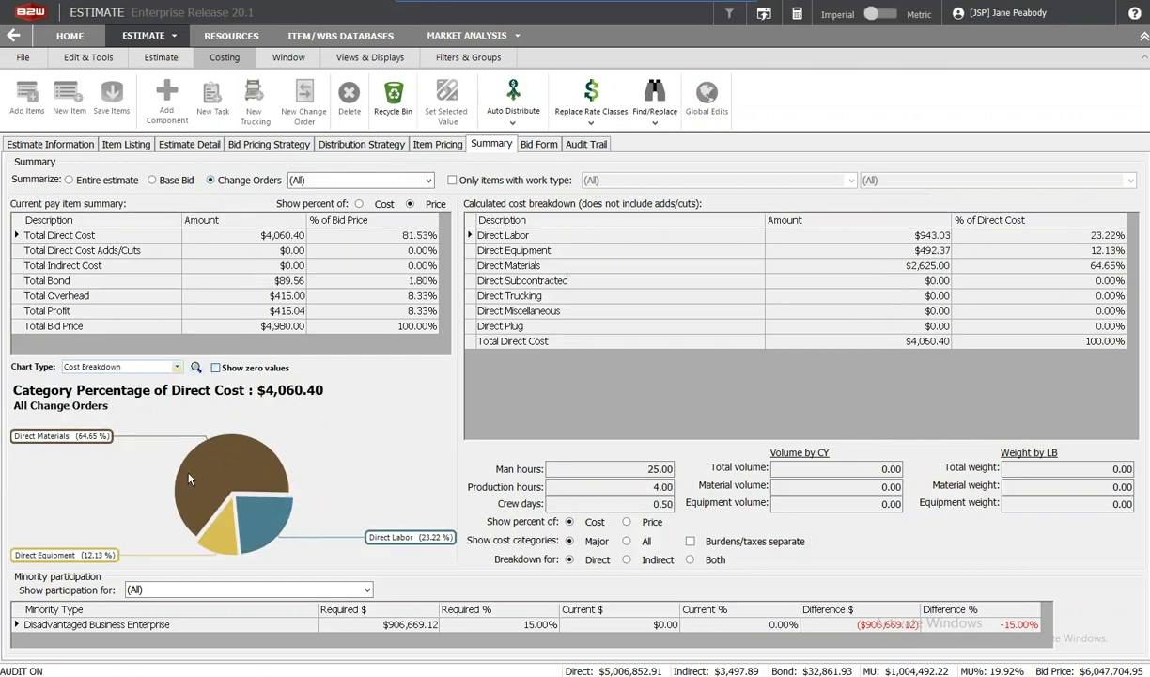
{"action": "left_click", "coordinate": [153, 180]}
{"action": "left_click", "coordinate": [68, 180]}
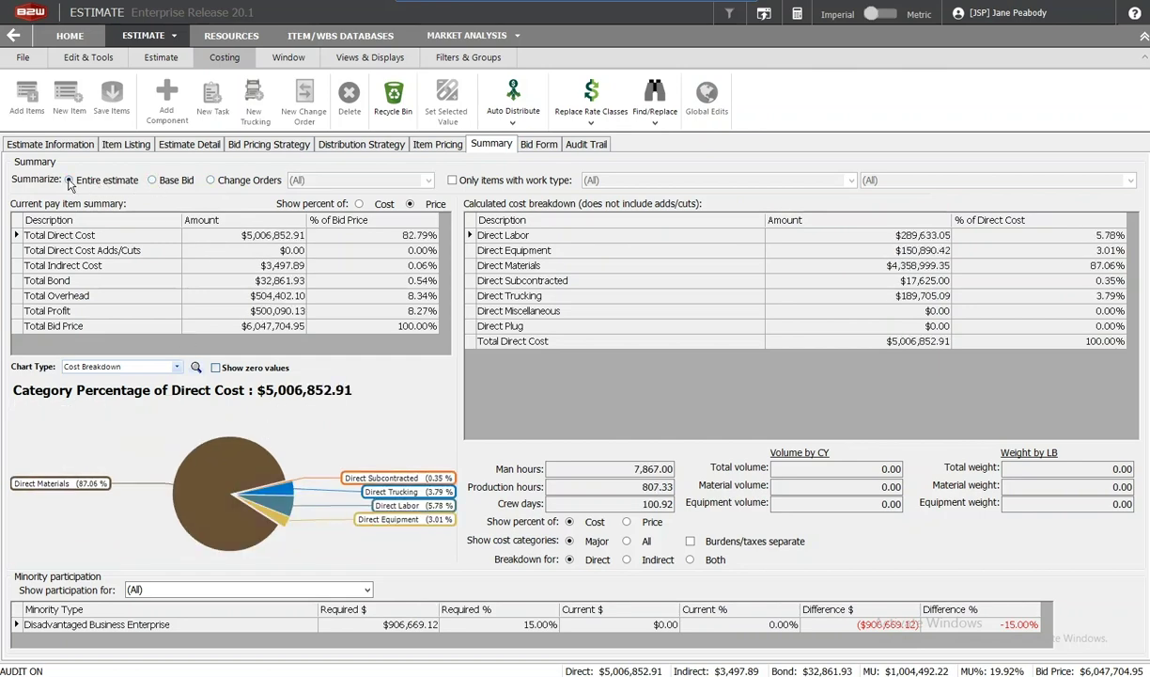
Step: Review the bid form of CO1: its terms and conditions, bid form settings, and print, fax and email recipients
{"action": "left_click", "coordinate": [541, 147]}
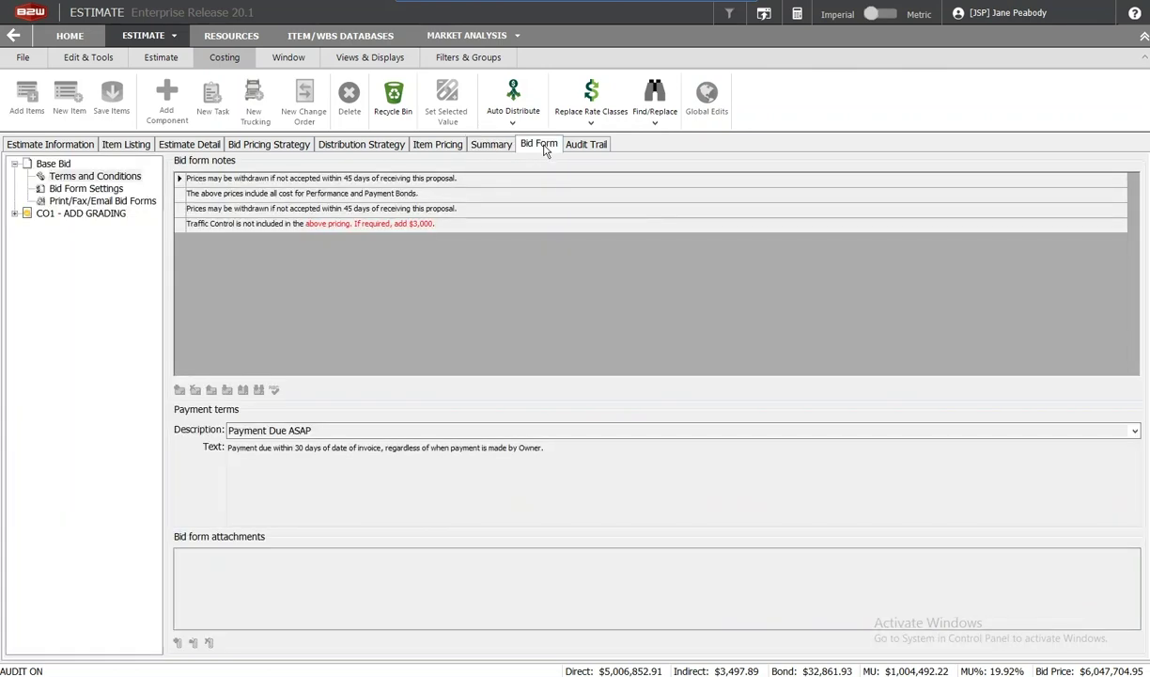
{"action": "left_click", "coordinate": [15, 214]}
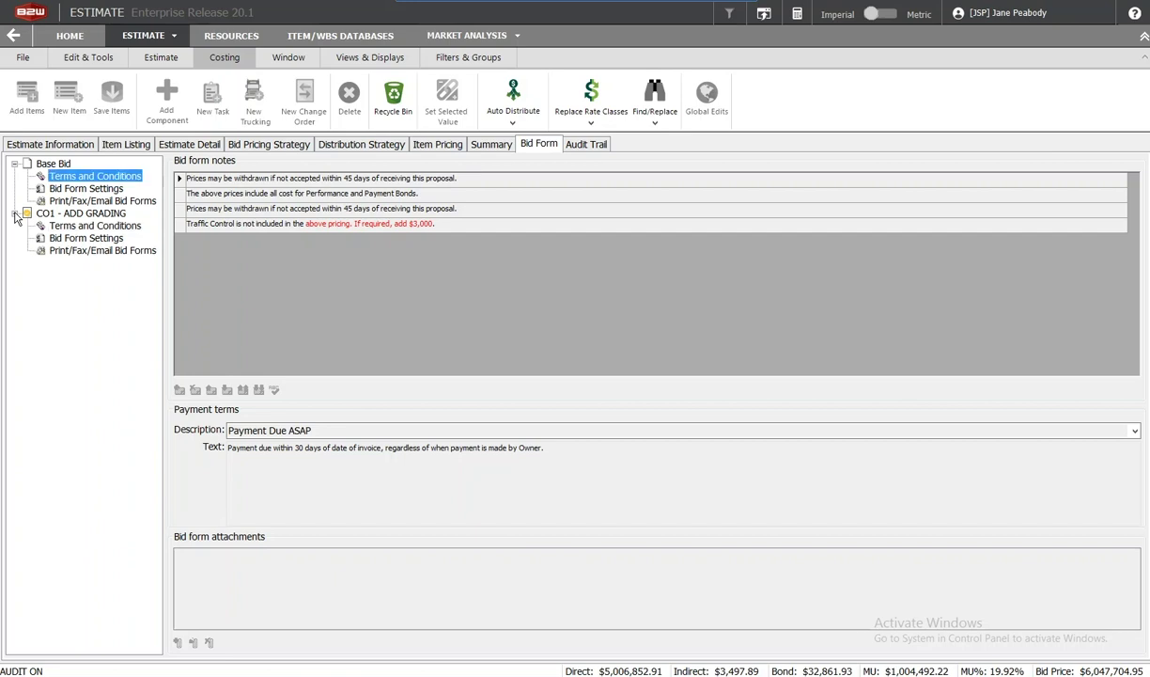
{"action": "left_click", "coordinate": [82, 228]}
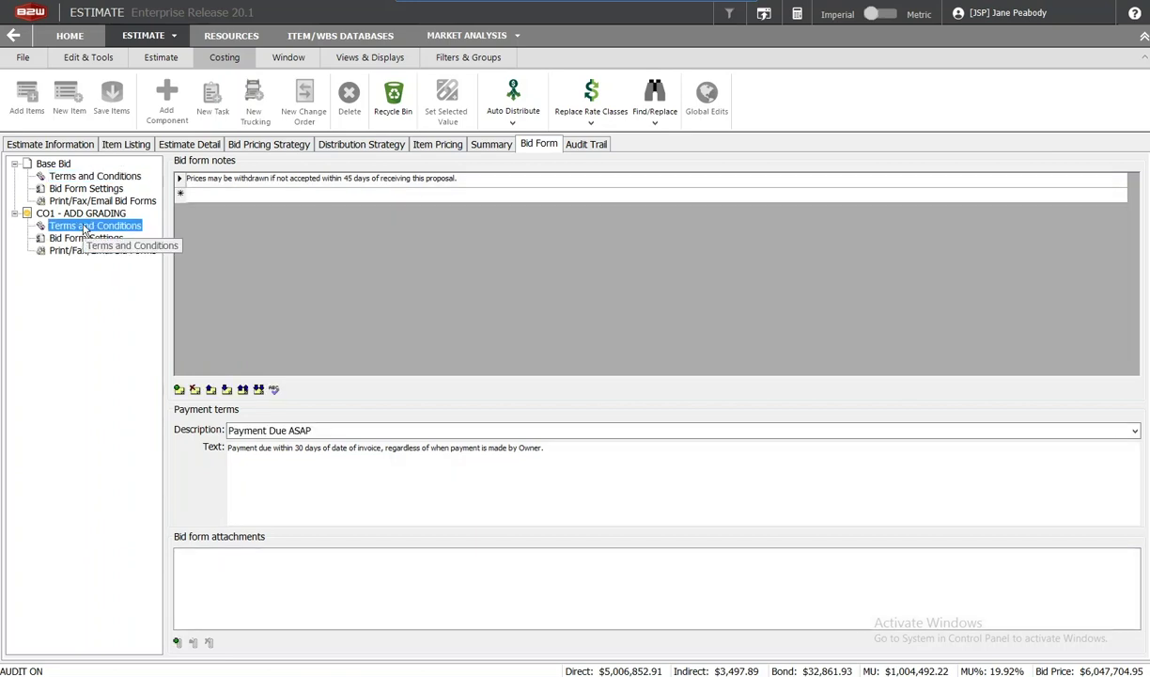
{"action": "left_click", "coordinate": [85, 239]}
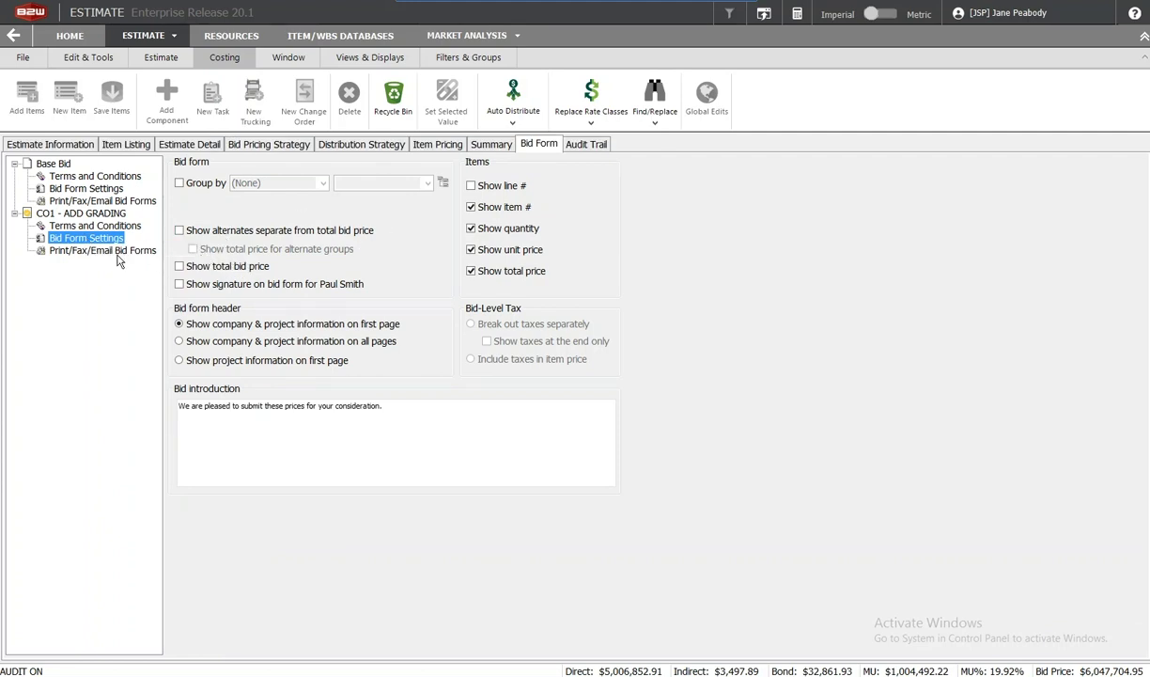
{"action": "left_click", "coordinate": [115, 251]}
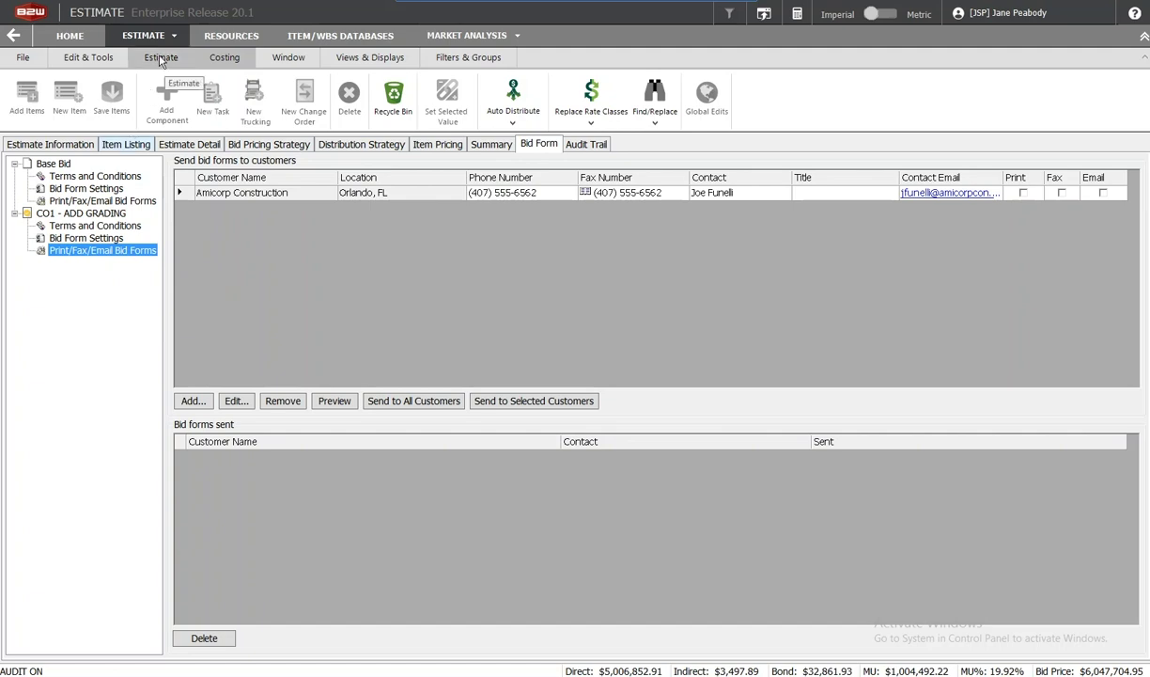
Step: Bring up the commands for exporting the estimate or sending it to the B2W Operational Suite
{"action": "left_click", "coordinate": [161, 59]}
{"action": "left_click", "coordinate": [99, 56]}
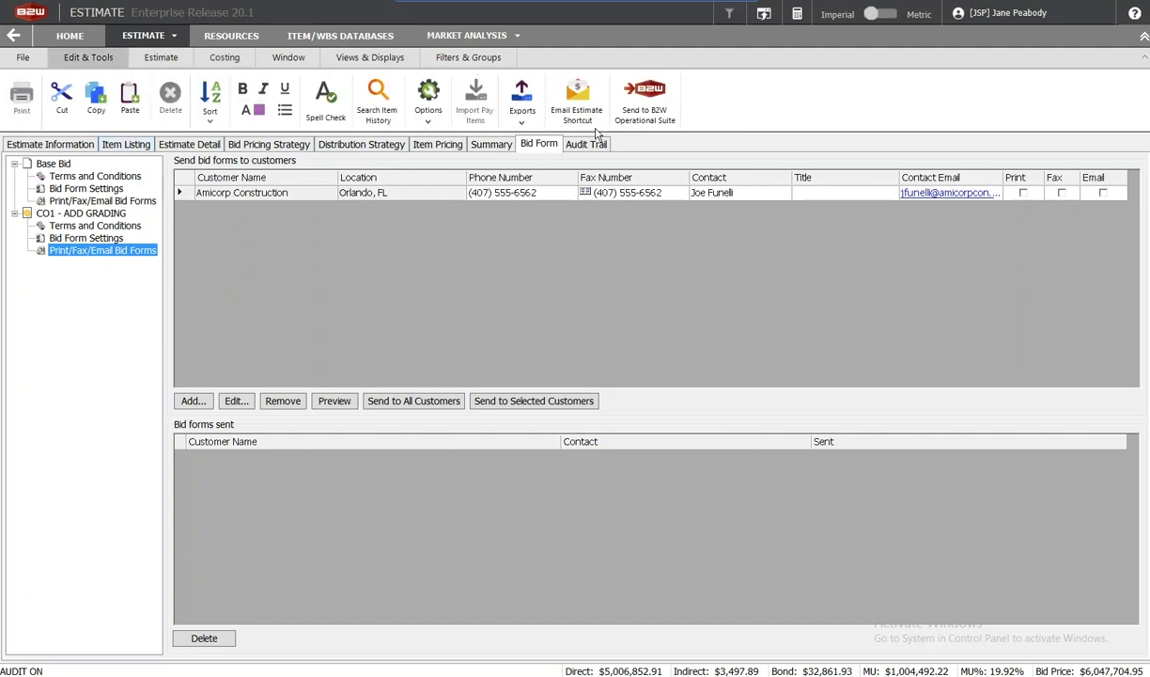